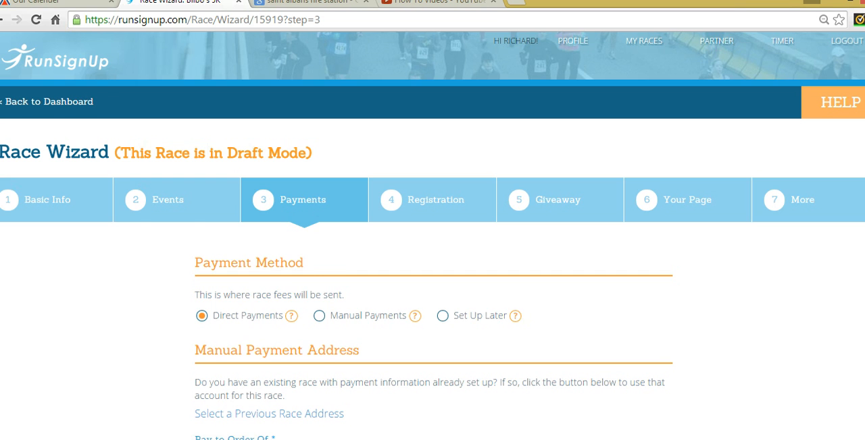
Review the payment setup fields, from payment method and mailing address to the direct-payment bank account details
{"action": "scroll", "coordinate": [432, 236], "scroll_direction": "down", "scroll_amount": 1}
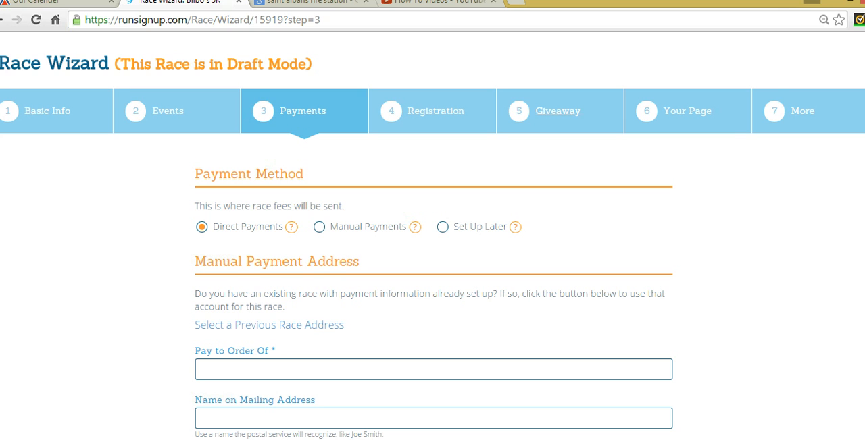
{"action": "mouse_move", "coordinate": [291, 227]}
{"action": "scroll", "coordinate": [433, 270], "scroll_direction": "down", "scroll_amount": 4}
{"action": "scroll", "coordinate": [433, 270], "scroll_direction": "up", "scroll_amount": 1}
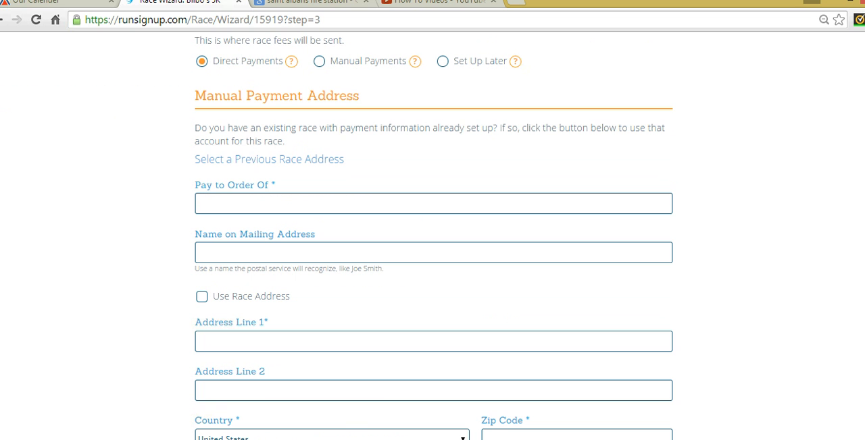
{"action": "scroll", "coordinate": [432, 270], "scroll_direction": "down", "scroll_amount": 5}
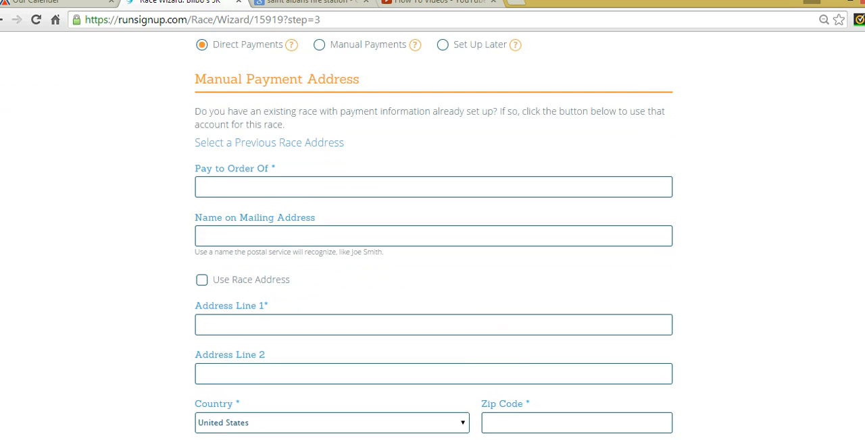
{"action": "scroll", "coordinate": [432, 271], "scroll_direction": "down", "scroll_amount": 6}
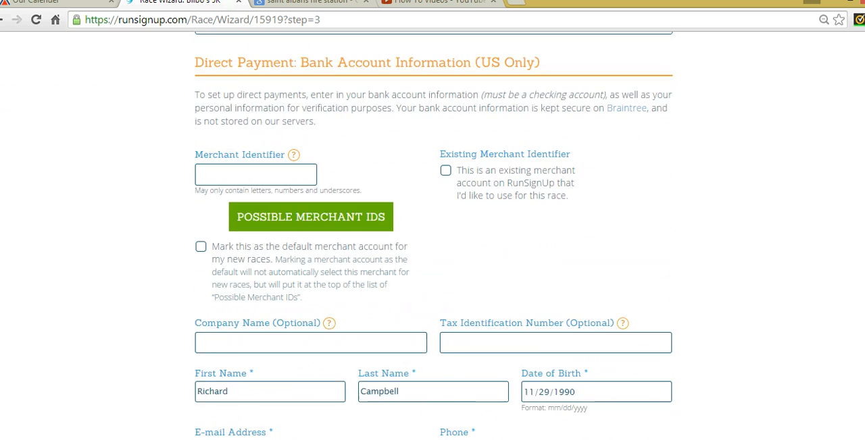
{"action": "scroll", "coordinate": [433, 270], "scroll_direction": "down", "scroll_amount": 1}
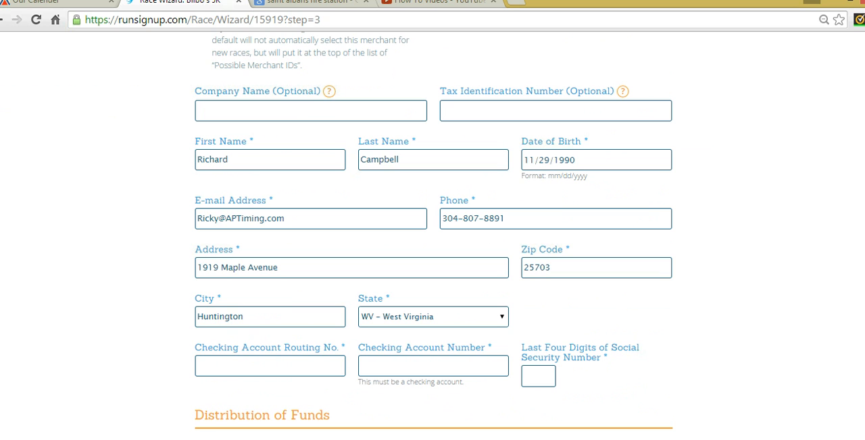
{"action": "scroll", "coordinate": [433, 236], "scroll_direction": "up", "scroll_amount": 5}
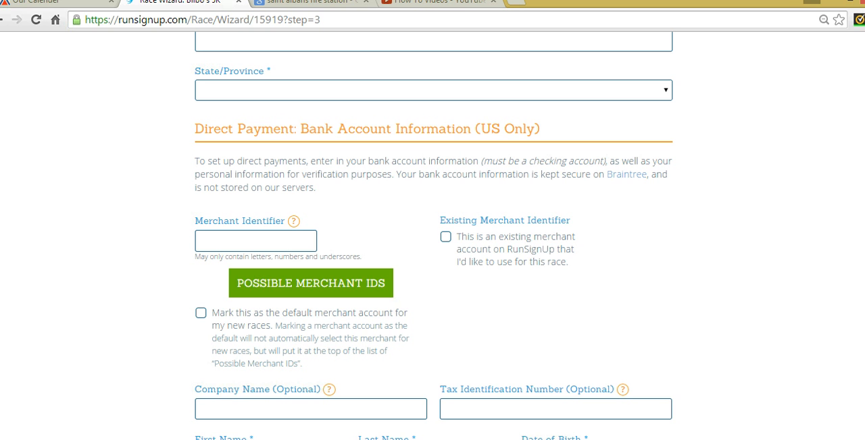
{"action": "scroll", "coordinate": [433, 236], "scroll_direction": "up", "scroll_amount": 15}
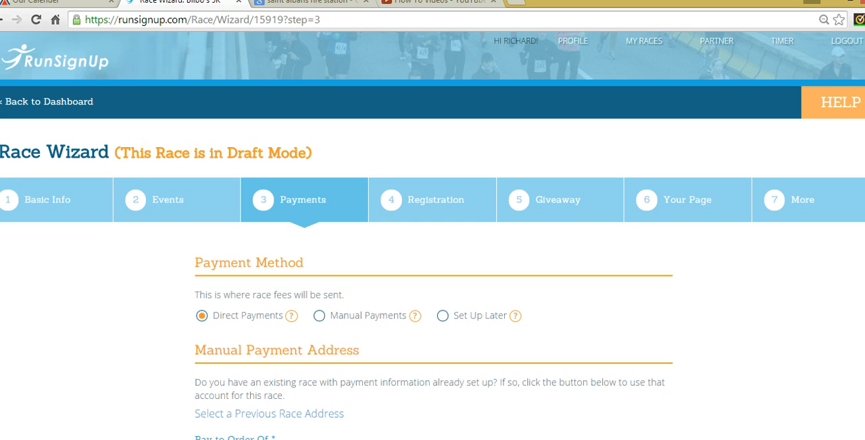
Choose Manual Payments, make payments to the order of Bilbo's 5K and enter the recipient's name for the mailing address
{"action": "left_click", "coordinate": [319, 316]}
{"action": "scroll", "coordinate": [433, 270], "scroll_direction": "down", "scroll_amount": 2}
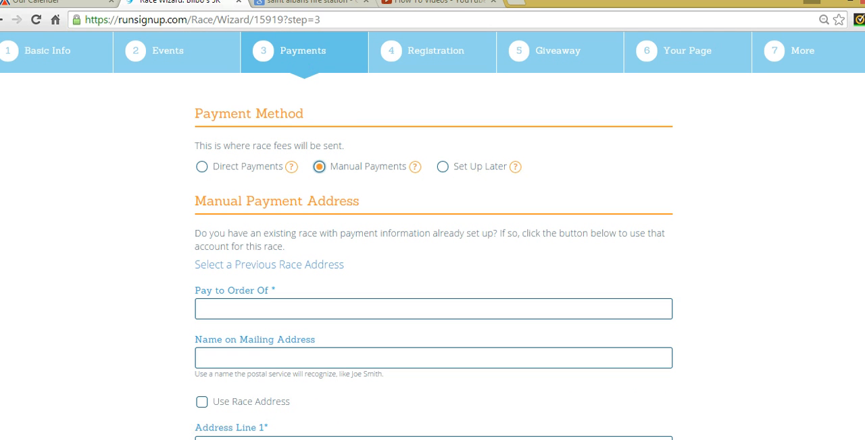
{"action": "left_click", "coordinate": [324, 309]}
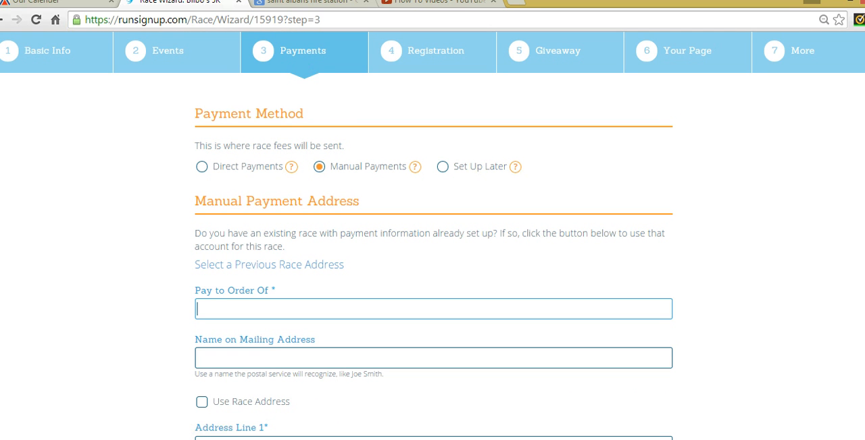
{"action": "type", "text": "Bilbo's 5K"}
{"action": "key", "text": "Tab"}
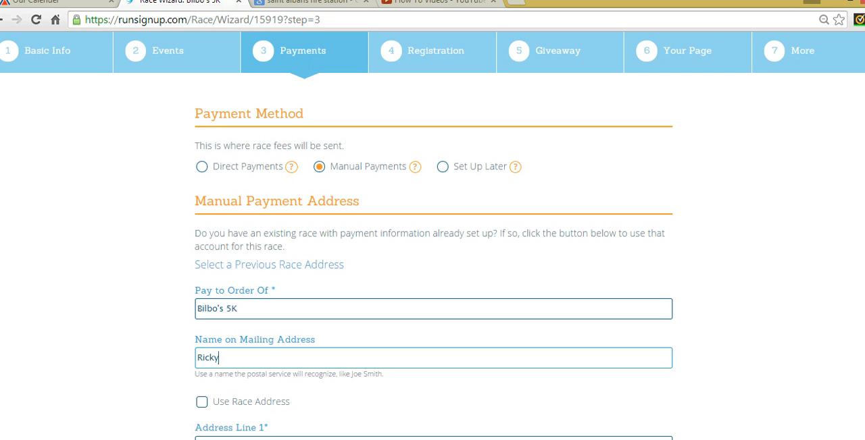
{"action": "scroll", "coordinate": [433, 237], "scroll_direction": "down", "scroll_amount": 3}
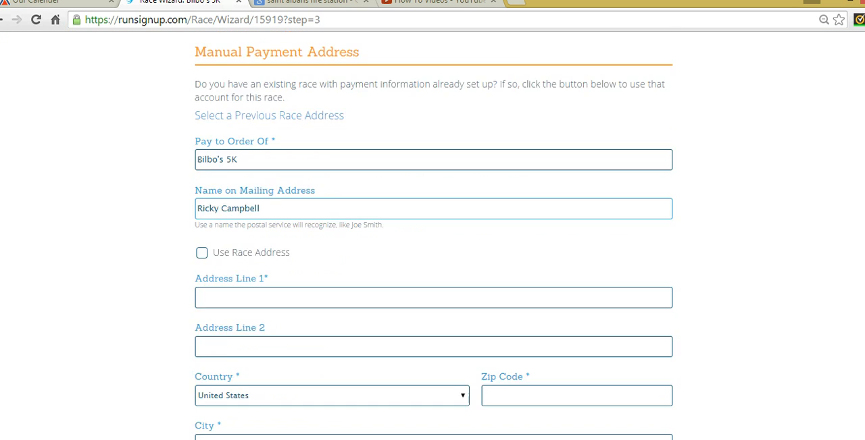
Fill in the manual payment mailing address with the street, zip code and city, keeping United States as the country
{"action": "key", "text": "Tab"}
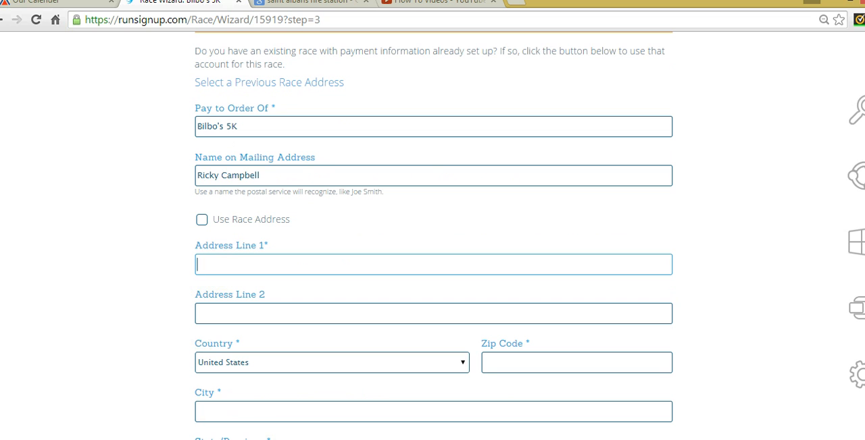
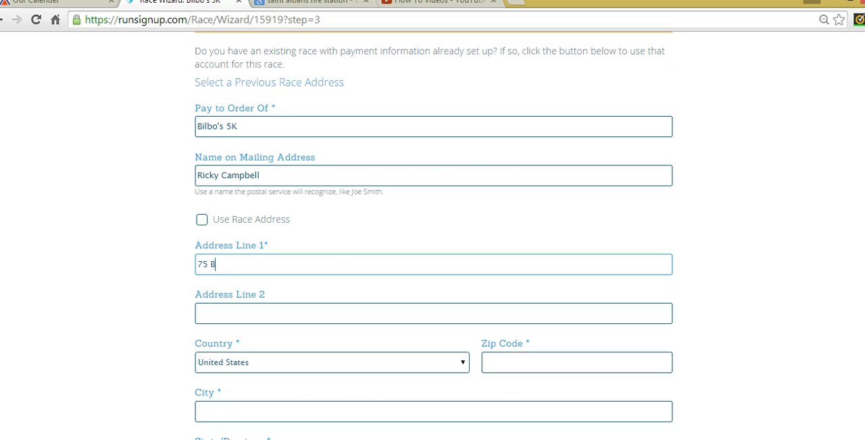
{"action": "key", "text": "Tab"}
{"action": "key", "text": "Tab"}
{"action": "key", "text": "Tab"}
{"action": "type", "text": "25177"}
{"action": "key", "text": "Tab"}
{"action": "type", "text": "Saint Albans"}
{"action": "key", "text": "Tab"}
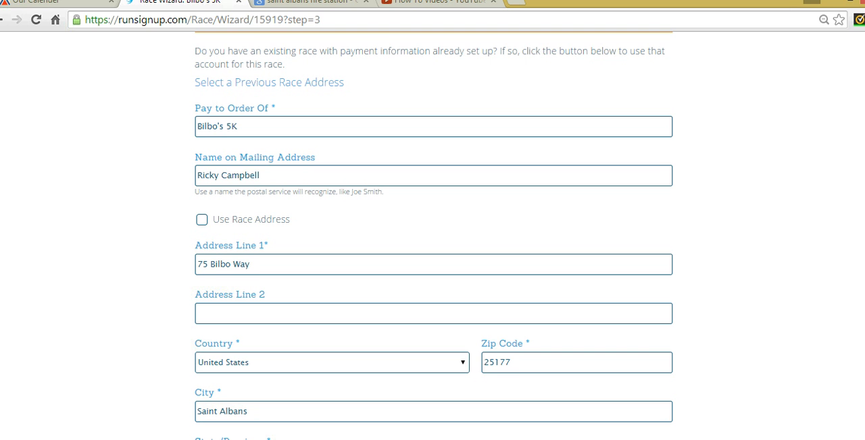
Check the completed mailing address and examine the payment e-mail options for race directors and additional recipients
{"action": "scroll", "coordinate": [433, 237], "scroll_direction": "down", "scroll_amount": 3}
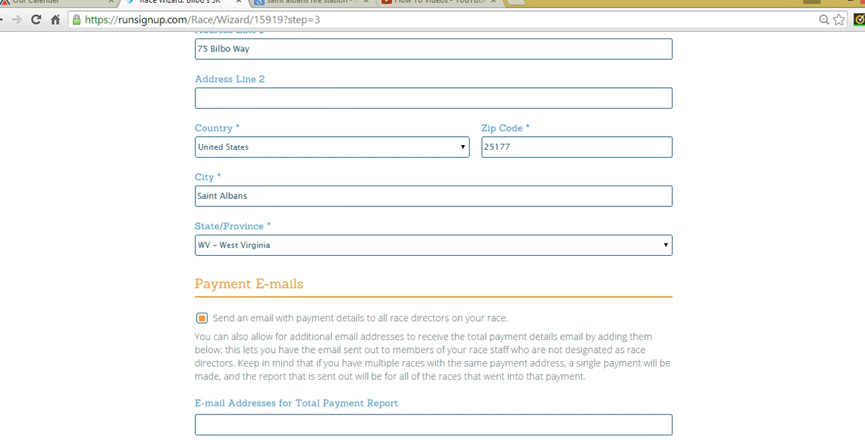
{"action": "scroll", "coordinate": [433, 236], "scroll_direction": "down", "scroll_amount": 2}
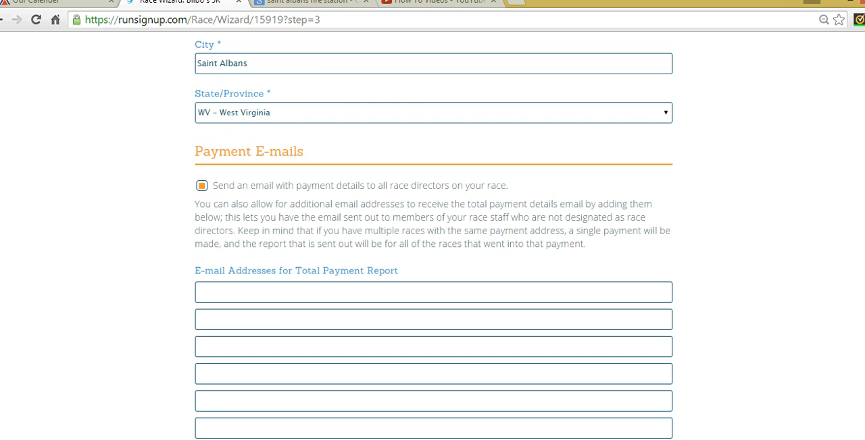
{"action": "scroll", "coordinate": [432, 236], "scroll_direction": "down", "scroll_amount": 3}
{"action": "scroll", "coordinate": [432, 236], "scroll_direction": "up", "scroll_amount": 4}
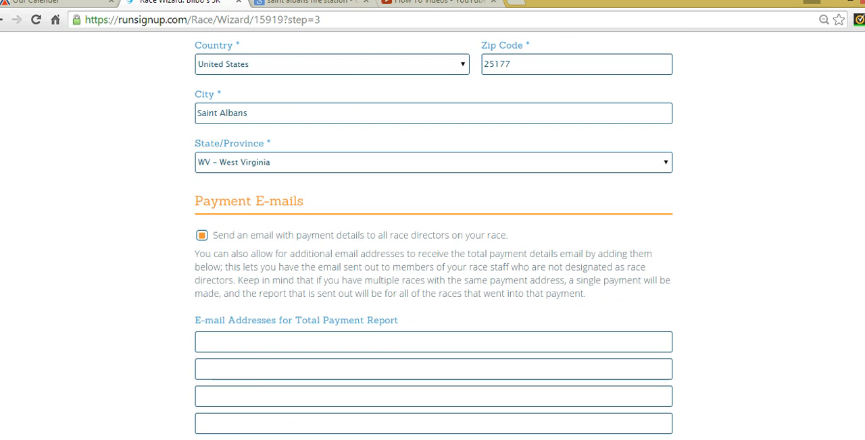
{"action": "scroll", "coordinate": [432, 236], "scroll_direction": "up", "scroll_amount": 4}
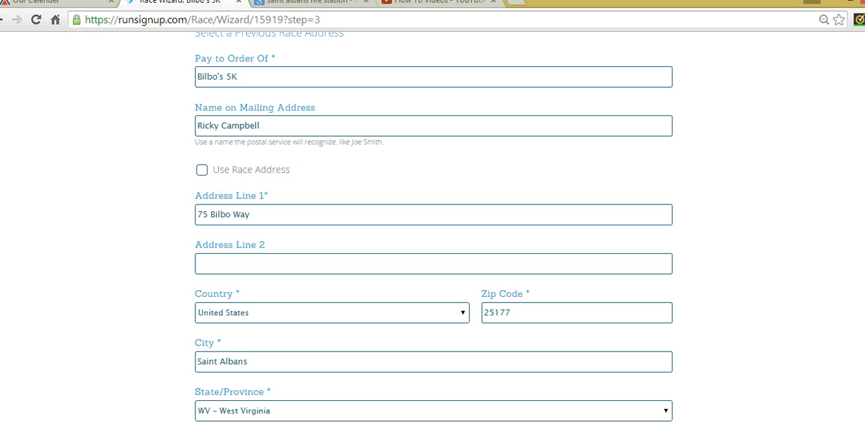
{"action": "scroll", "coordinate": [432, 236], "scroll_direction": "down", "scroll_amount": 3}
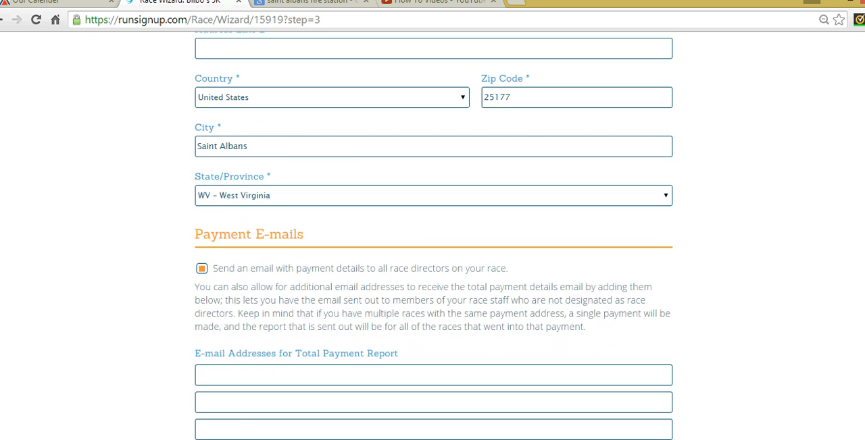
{"action": "scroll", "coordinate": [433, 237], "scroll_direction": "down", "scroll_amount": 1}
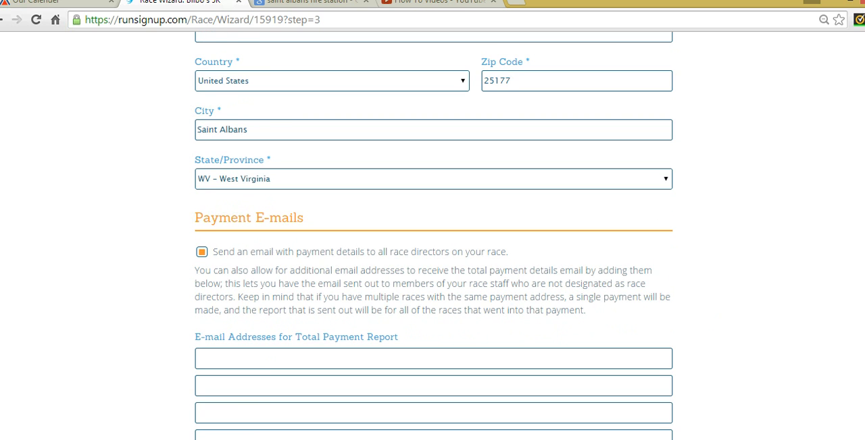
{"action": "scroll", "coordinate": [432, 237], "scroll_direction": "down", "scroll_amount": 2}
Add three staff e-mail addresses as recipients of the Total Payment Report
{"action": "left_click", "coordinate": [432, 260]}
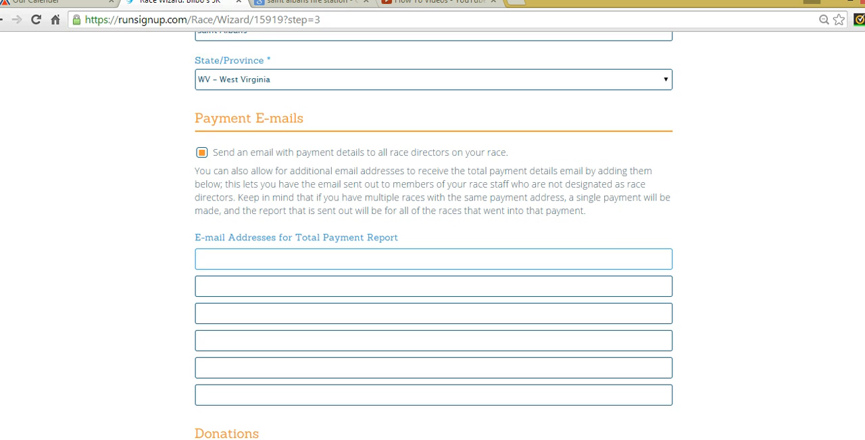
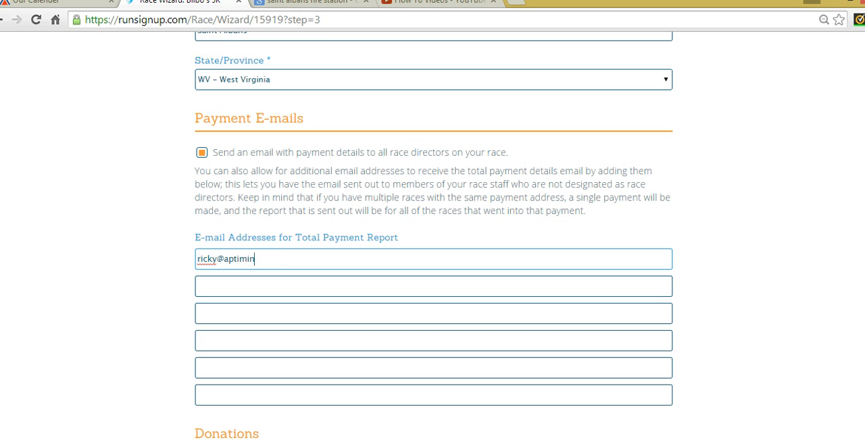
{"action": "key", "text": "Tab"}
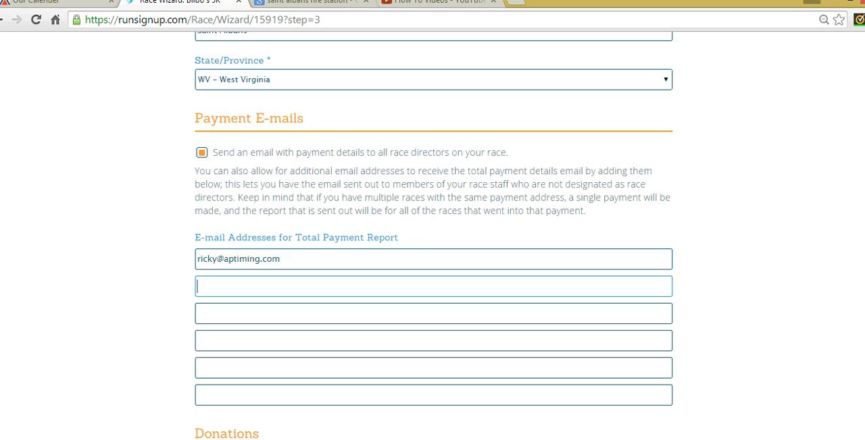
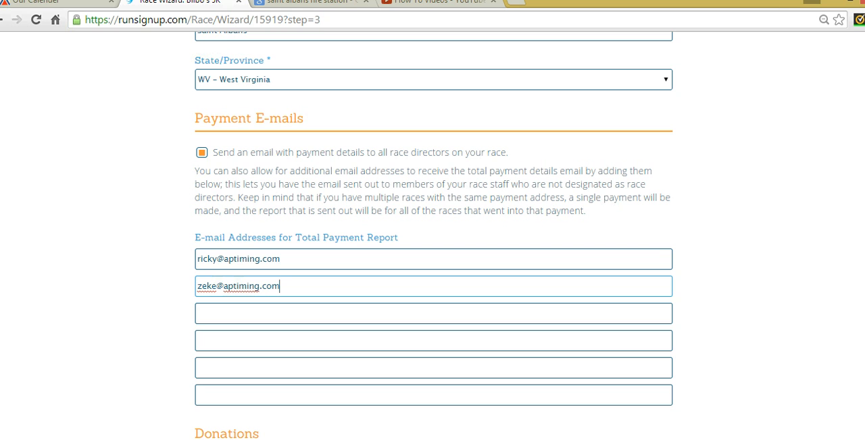
{"action": "key", "text": "Tab"}
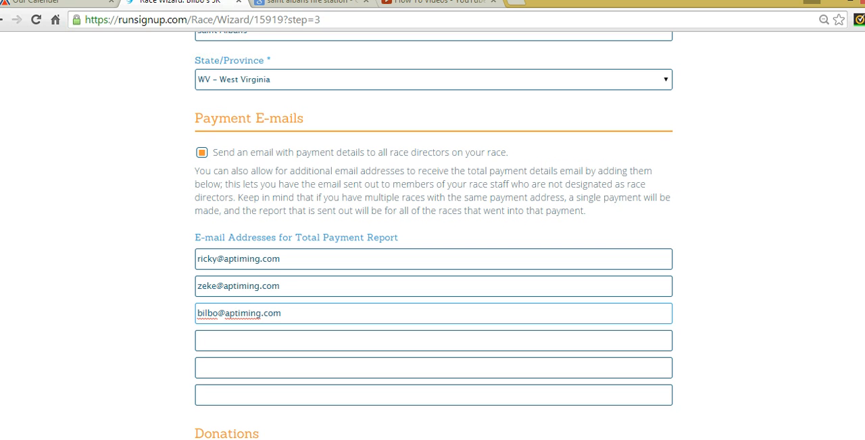
Enable accepting donations for the race
{"action": "scroll", "coordinate": [433, 236], "scroll_direction": "down", "scroll_amount": 3}
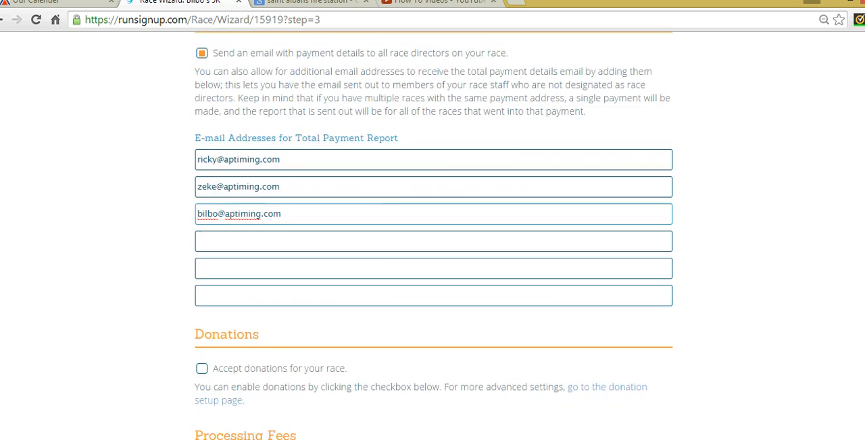
{"action": "scroll", "coordinate": [433, 236], "scroll_direction": "down", "scroll_amount": 2}
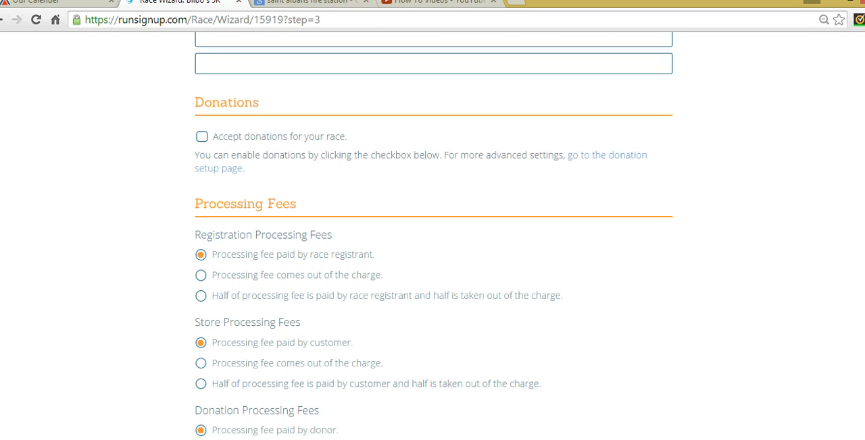
{"action": "left_click", "coordinate": [202, 136]}
Review the processing fee options, leave the Tax ID blank and save the payment settings to continue to the Registration stage
{"action": "scroll", "coordinate": [433, 237], "scroll_direction": "down", "scroll_amount": 2}
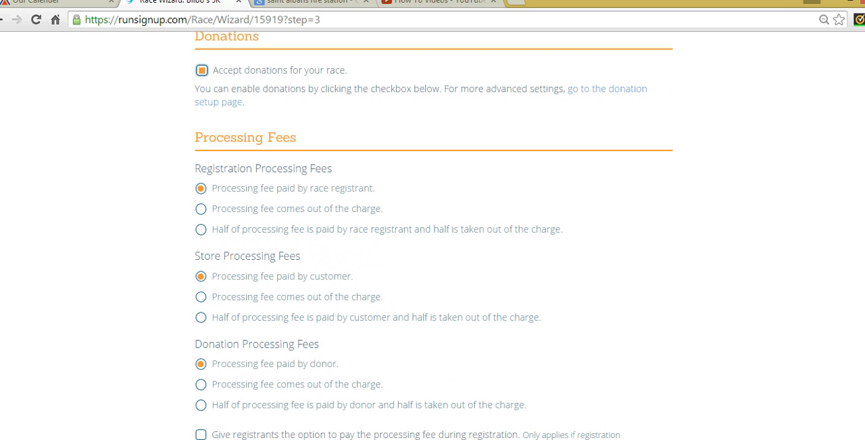
{"action": "scroll", "coordinate": [433, 236], "scroll_direction": "down", "scroll_amount": 4}
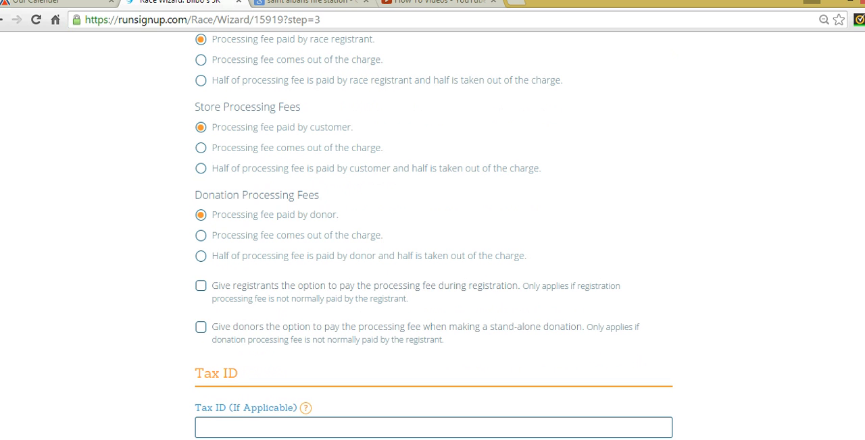
{"action": "scroll", "coordinate": [432, 236], "scroll_direction": "up", "scroll_amount": 2}
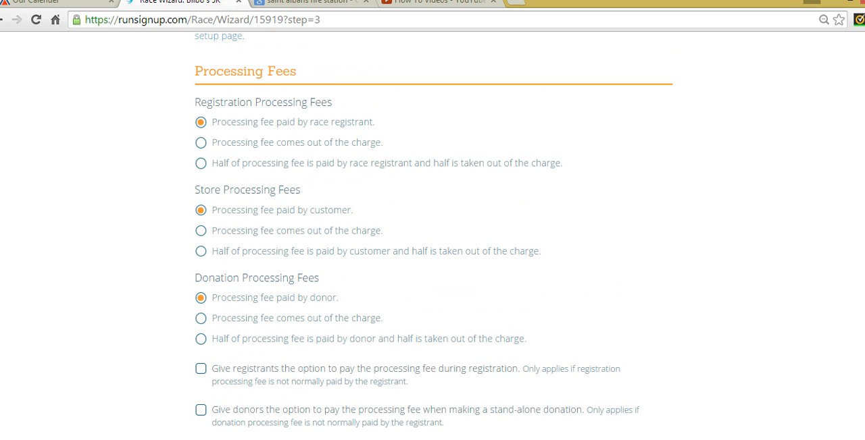
{"action": "scroll", "coordinate": [432, 237], "scroll_direction": "down", "scroll_amount": 3}
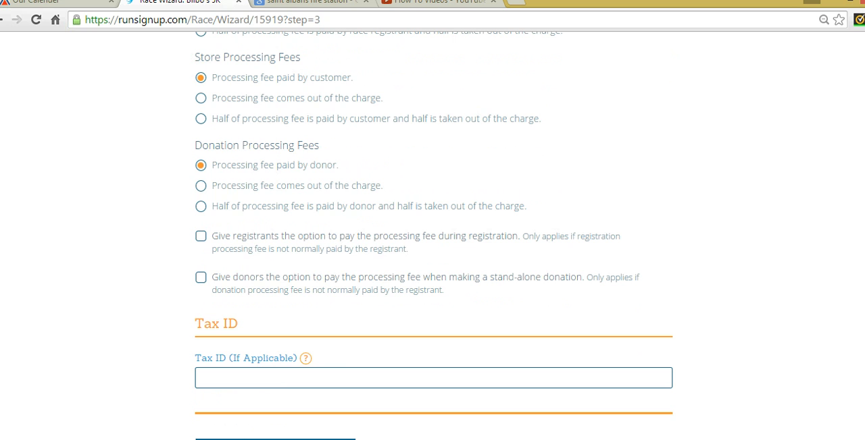
{"action": "scroll", "coordinate": [433, 236], "scroll_direction": "down", "scroll_amount": 2}
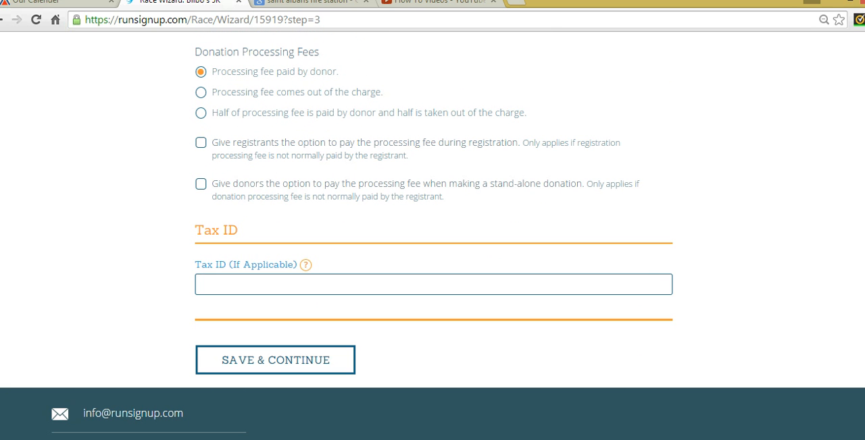
{"action": "left_click", "coordinate": [433, 284]}
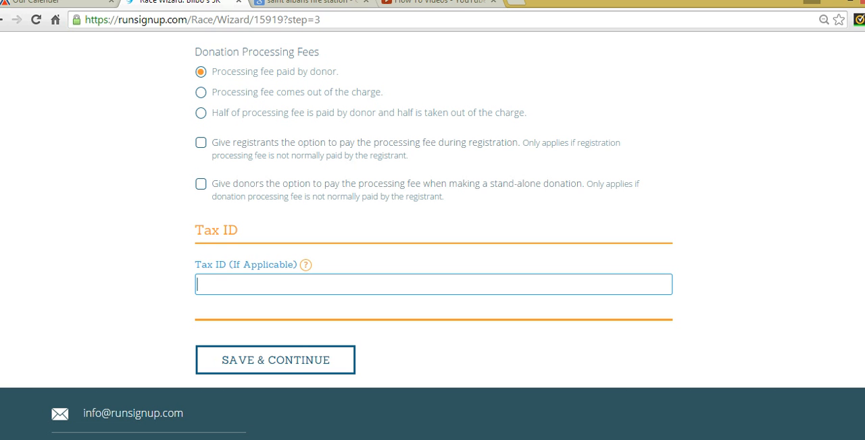
{"action": "left_click", "coordinate": [275, 360]}
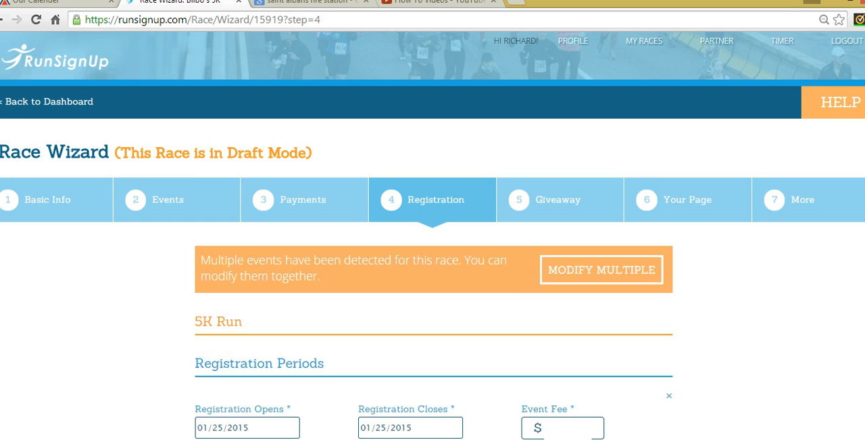
{"action": "scroll", "coordinate": [601, 138], "scroll_direction": "down", "scroll_amount": 2}
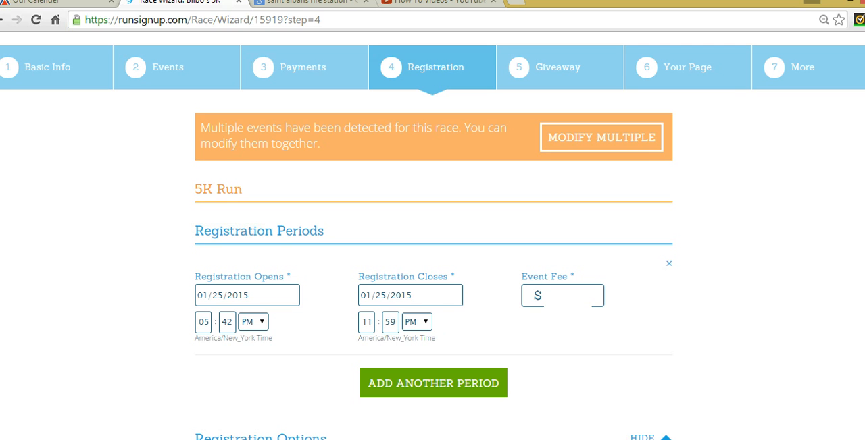
Set the 5K Run registration to close on 02/06/2015 at 8:00 AM with an event fee of $20.00
{"action": "left_click", "coordinate": [366, 296]}
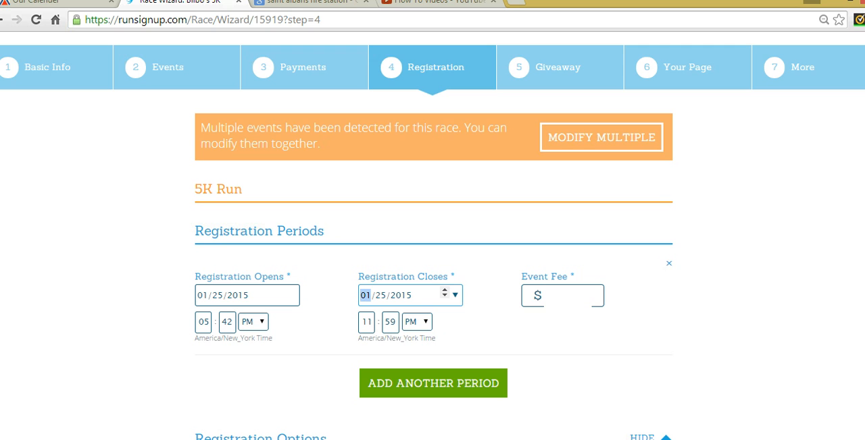
{"action": "type", "text": "02/06"}
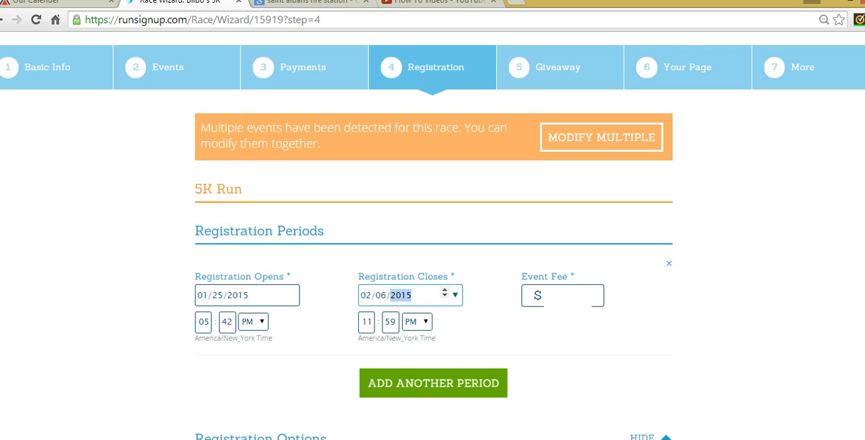
{"action": "key", "text": "Tab"}
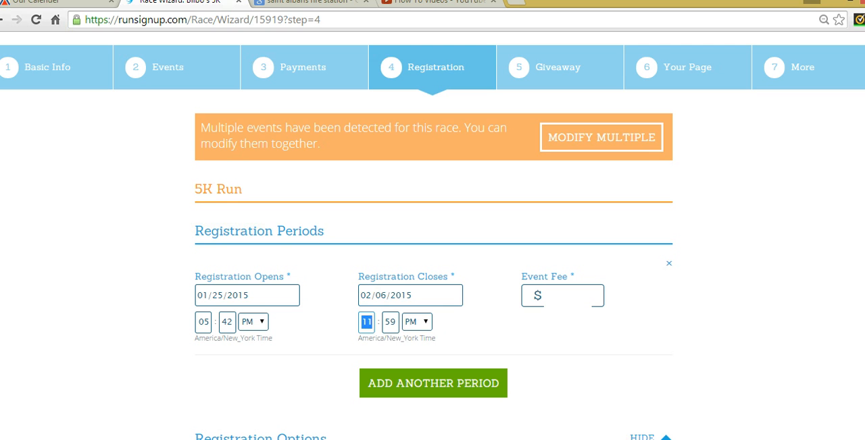
{"action": "type", "text": "8"}
{"action": "key", "text": "Tab"}
{"action": "type", "text": "22"}
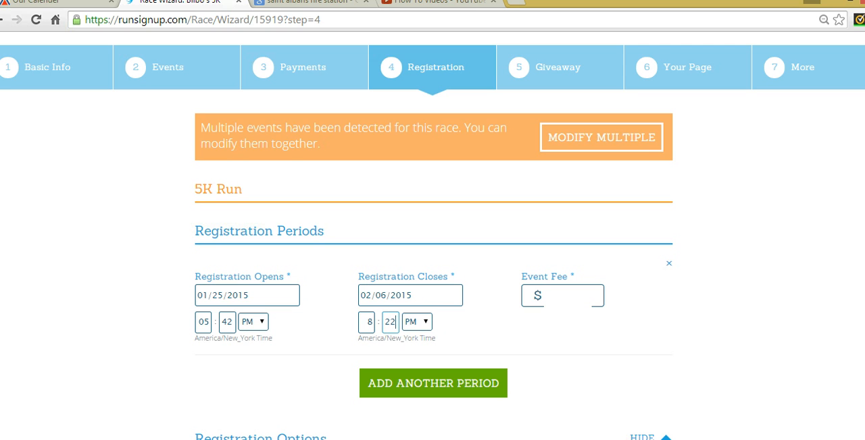
{"action": "key", "text": "BackSpace"}
{"action": "key", "text": "BackSpace"}
{"action": "type", "text": "00"}
{"action": "left_click", "coordinate": [417, 322]}
{"action": "left_click", "coordinate": [415, 337]}
{"action": "left_click", "coordinate": [567, 296]}
{"action": "type", "text": "20.00"}
Try limiting the 5K Run to a maximum of 300 participants and to ages 18 through 99
{"action": "scroll", "coordinate": [433, 270], "scroll_direction": "down", "scroll_amount": 2}
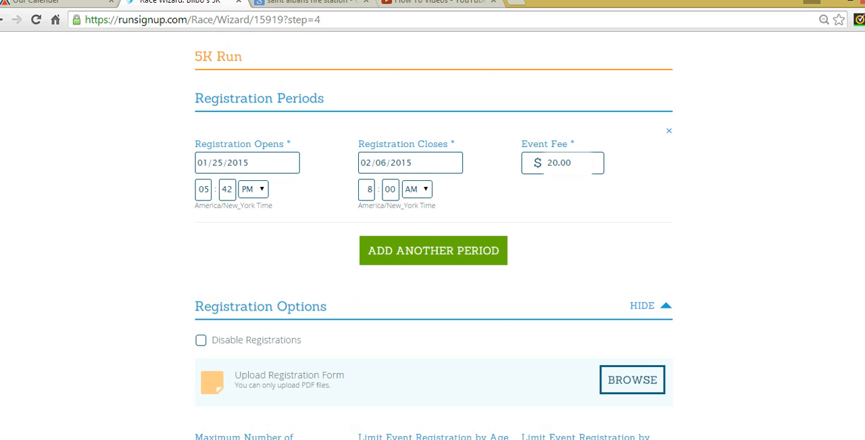
{"action": "scroll", "coordinate": [432, 271], "scroll_direction": "down", "scroll_amount": 2}
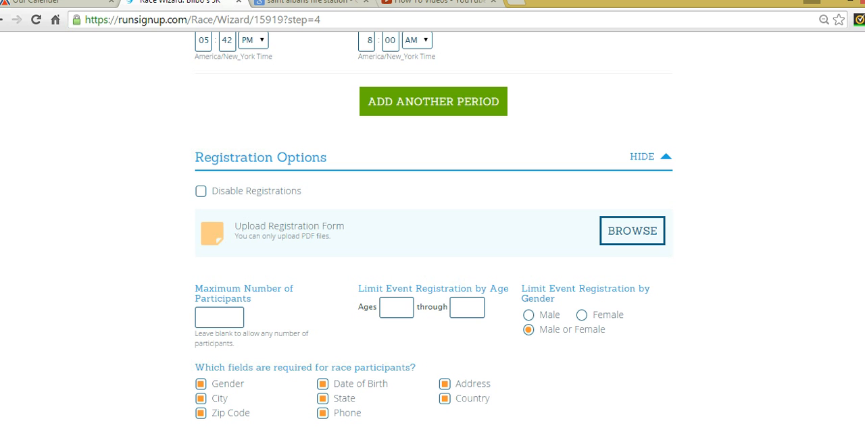
{"action": "scroll", "coordinate": [632, 230], "scroll_direction": "down", "scroll_amount": 2}
{"action": "left_click", "coordinate": [219, 202]}
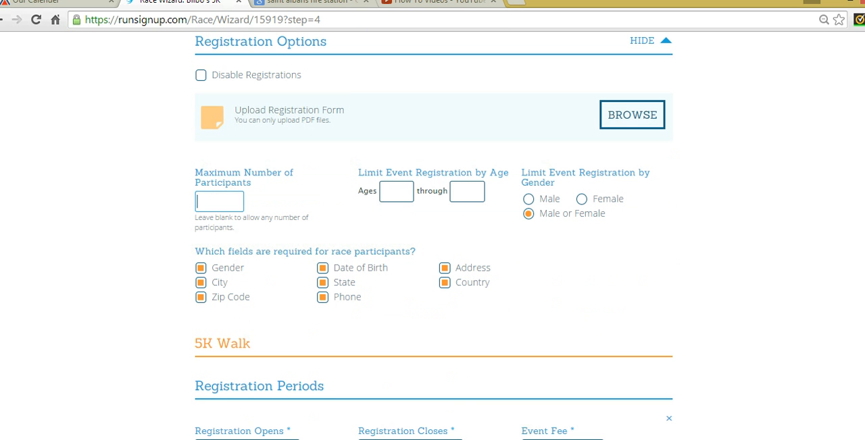
{"action": "type", "text": "300"}
{"action": "left_click", "coordinate": [396, 192]}
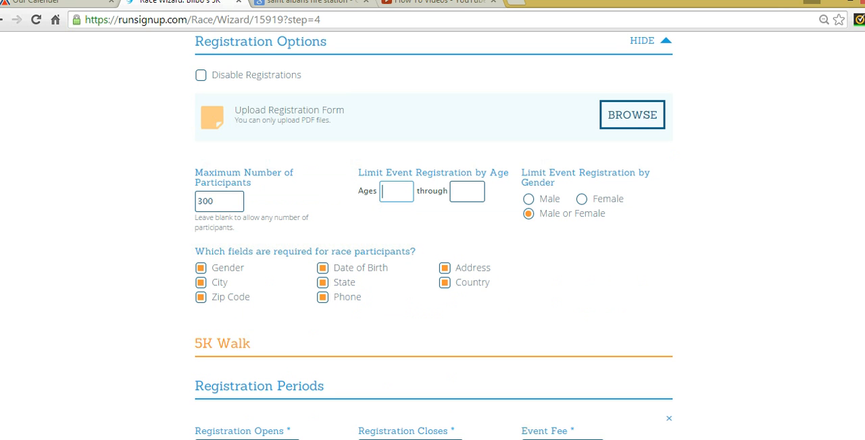
{"action": "type", "text": "18"}
{"action": "key", "text": "Tab"}
{"action": "type", "text": "99"}
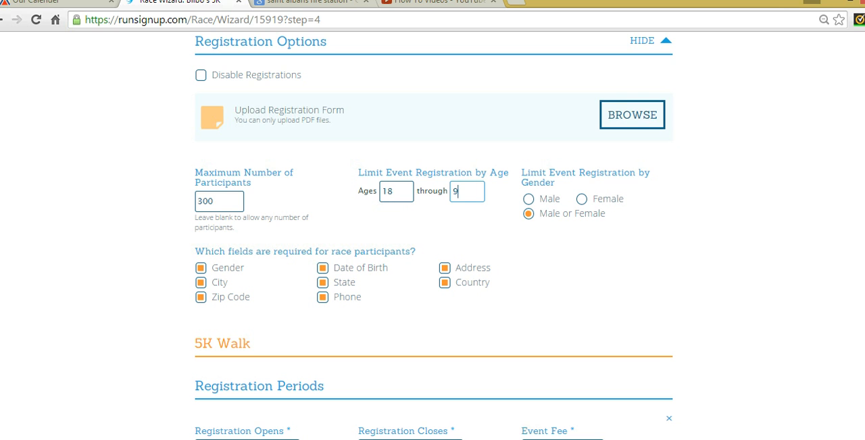
Clear the age limits and the maximum number of participants for the 5K Run
{"action": "double_click", "coordinate": [391, 192]}
{"action": "key", "text": "BackSpace"}
{"action": "key", "text": "Tab"}
{"action": "key", "text": "BackSpace"}
{"action": "key", "text": "shift+Tab"}
{"action": "key", "text": "shift+Tab"}
{"action": "key", "text": "BackSpace"}
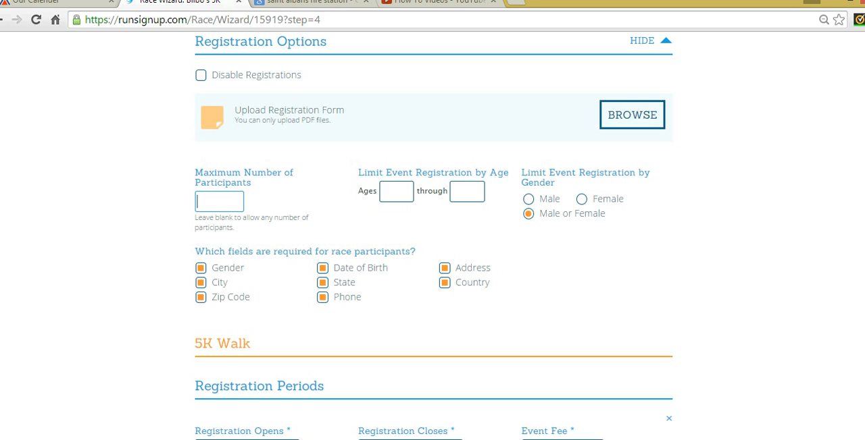
Add a second 5K Walk registration period and set the first one to close on 01/31/2015 with a $20.00 fee
{"action": "scroll", "coordinate": [432, 237], "scroll_direction": "down", "scroll_amount": 3}
{"action": "scroll", "coordinate": [433, 236], "scroll_direction": "down", "scroll_amount": 1}
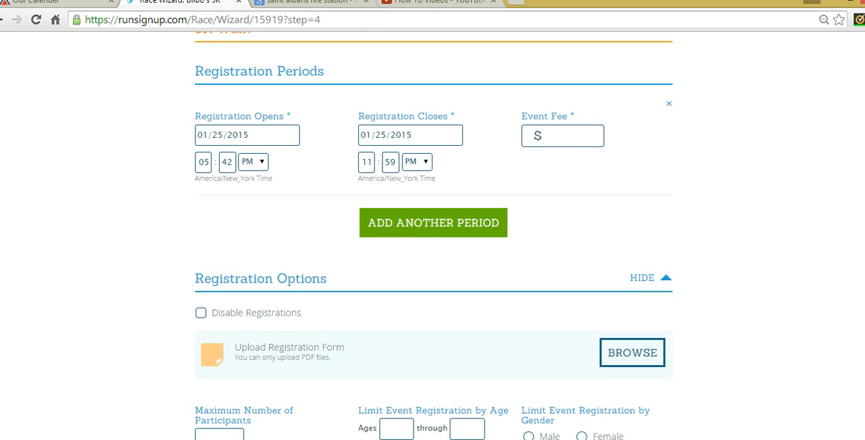
{"action": "scroll", "coordinate": [433, 236], "scroll_direction": "up", "scroll_amount": 1}
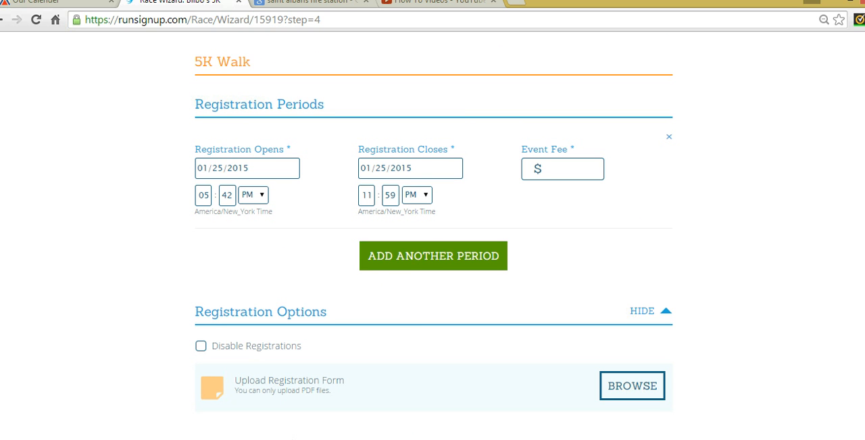
{"action": "left_click", "coordinate": [433, 256]}
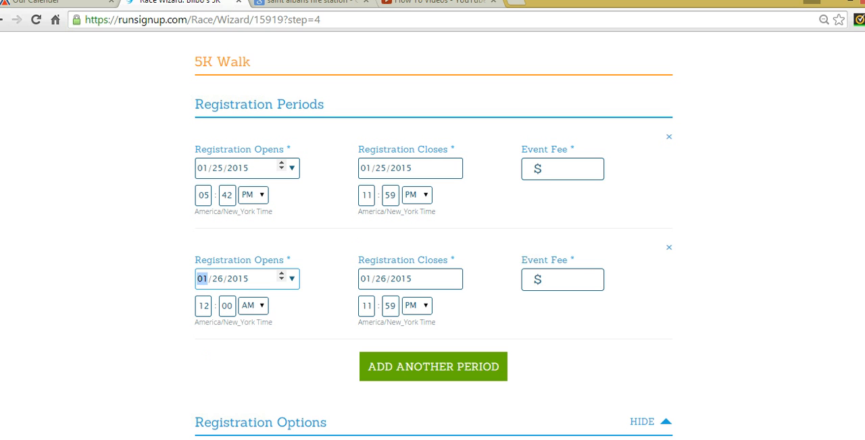
{"action": "left_click", "coordinate": [366, 168]}
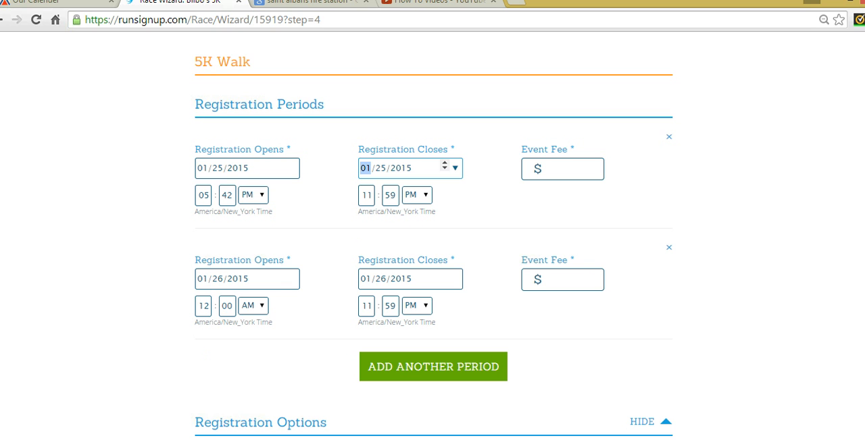
{"action": "left_click", "coordinate": [831, 439]}
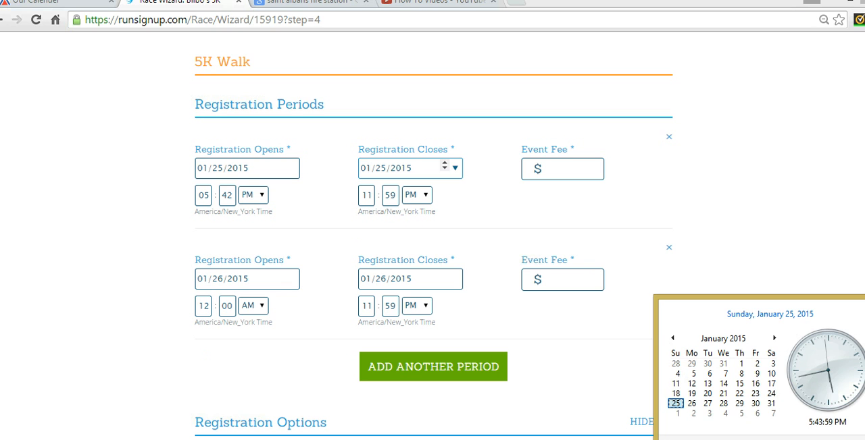
{"action": "left_click", "coordinate": [380, 169]}
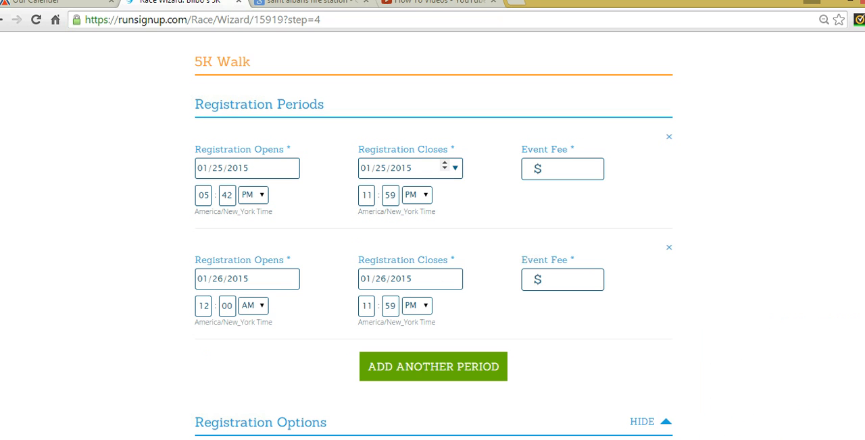
{"action": "type", "text": "31"}
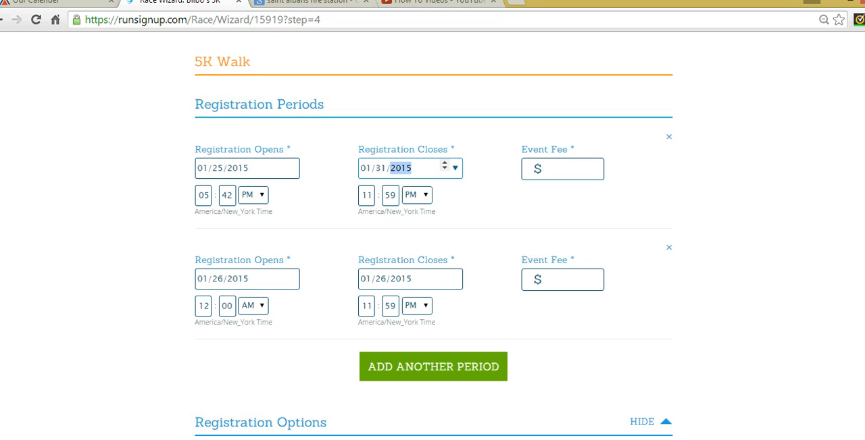
{"action": "left_click", "coordinate": [568, 169]}
{"action": "type", "text": "20.00"}
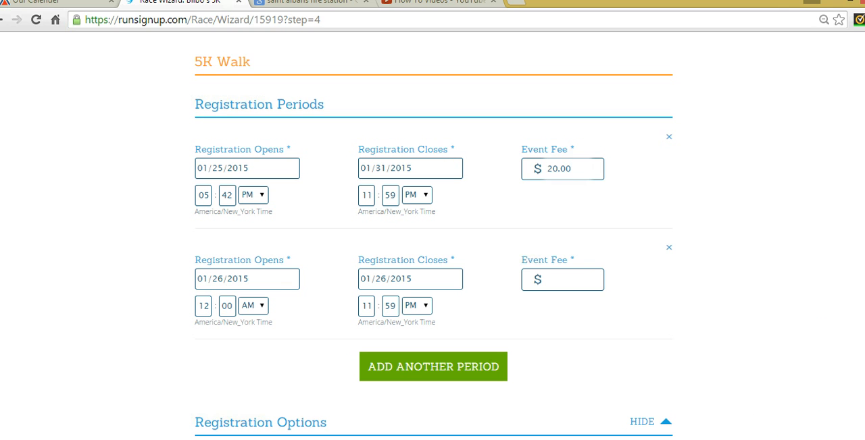
Replace the second 5K Walk period with a new one closing on 02/06/2015 at 8:00 AM with a $25.00 fee
{"action": "left_click", "coordinate": [669, 248]}
{"action": "left_click", "coordinate": [433, 256]}
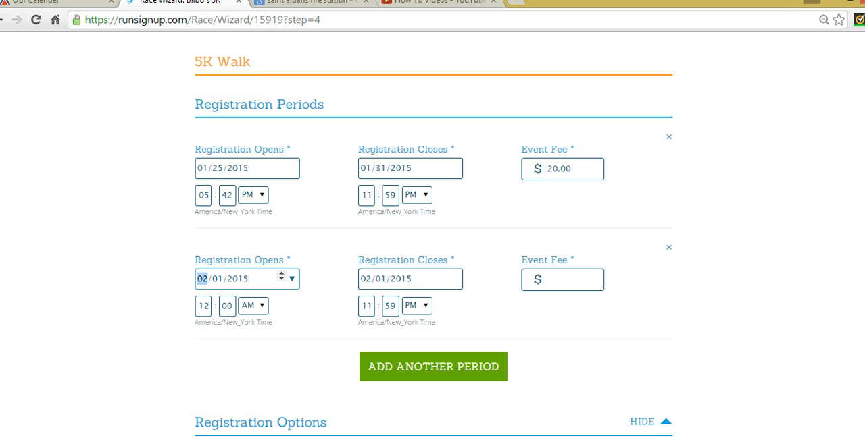
{"action": "left_click", "coordinate": [380, 279]}
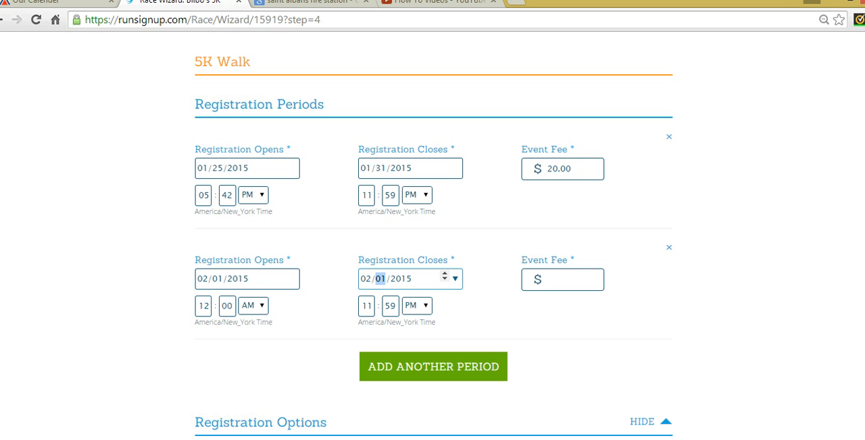
{"action": "type", "text": "06"}
{"action": "key", "text": "Tab"}
{"action": "type", "text": "8"}
{"action": "key", "text": "Tab"}
{"action": "type", "text": "00"}
{"action": "key", "text": "Tab"}
{"action": "left_click", "coordinate": [417, 306]}
{"action": "left_click", "coordinate": [415, 321]}
{"action": "left_click", "coordinate": [568, 280]}
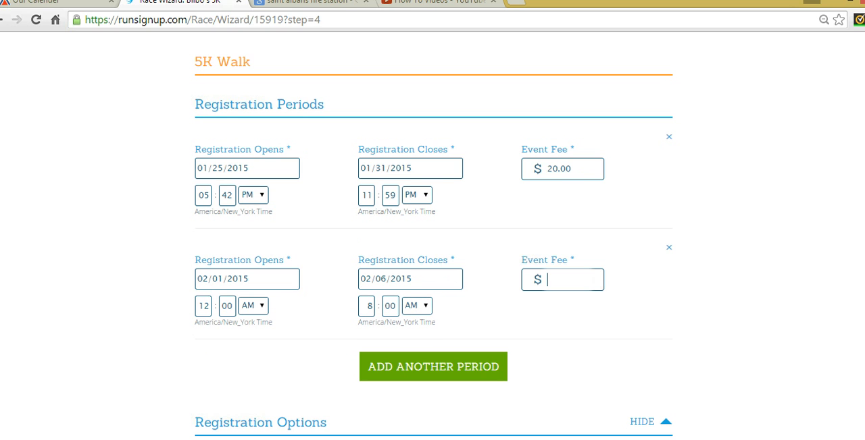
{"action": "type", "text": "25.00"}
Set the Kids Fun Run registration to close on 02/07/2015 with an event fee of $0.00
{"action": "scroll", "coordinate": [432, 237], "scroll_direction": "down", "scroll_amount": 4}
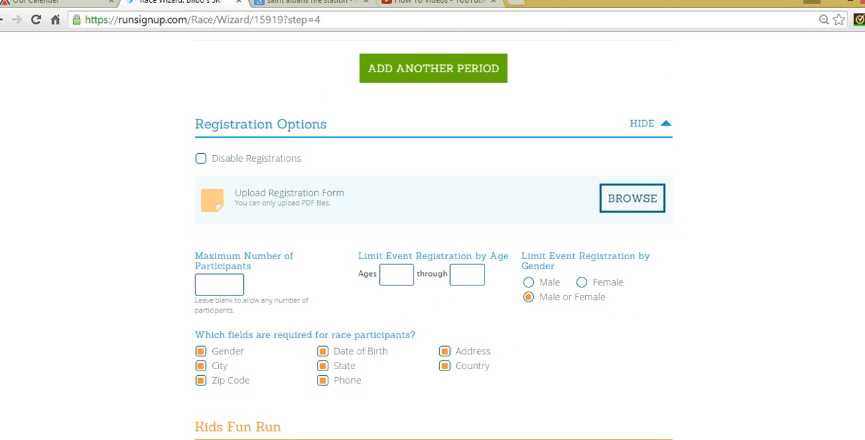
{"action": "scroll", "coordinate": [433, 237], "scroll_direction": "down", "scroll_amount": 3}
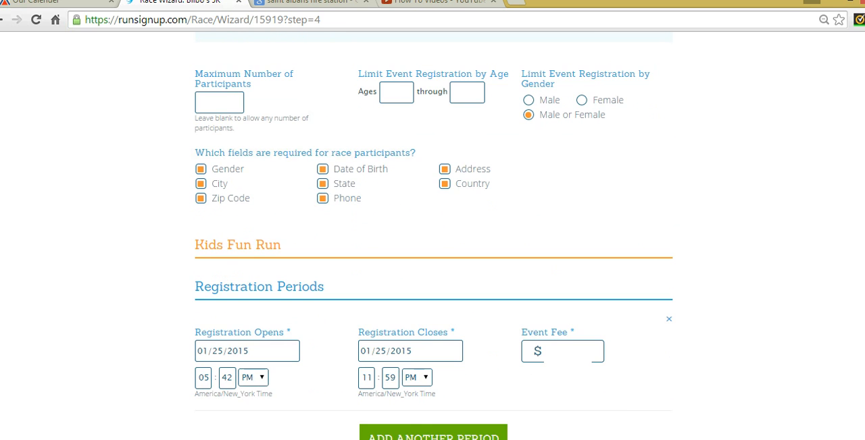
{"action": "scroll", "coordinate": [432, 237], "scroll_direction": "down", "scroll_amount": 2}
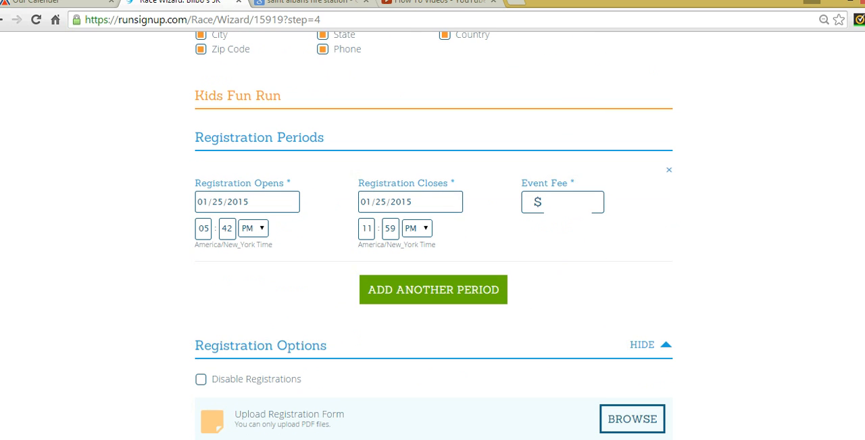
{"action": "left_click", "coordinate": [366, 202]}
{"action": "type", "text": "0207"}
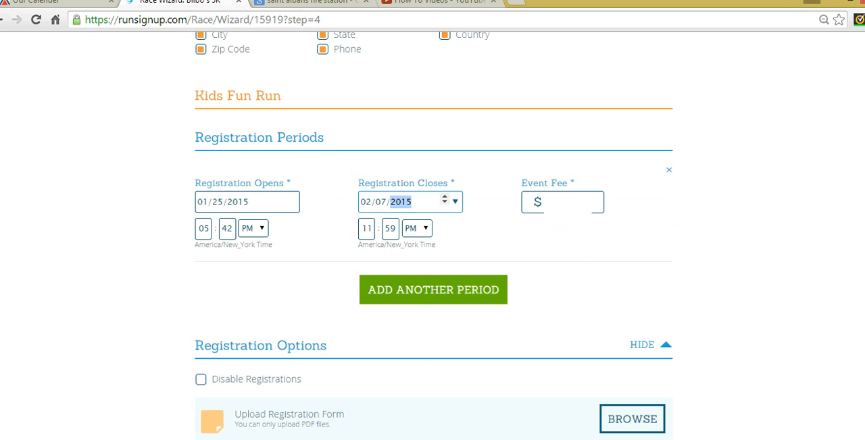
{"action": "left_click", "coordinate": [568, 202]}
{"action": "type", "text": "0.00"}
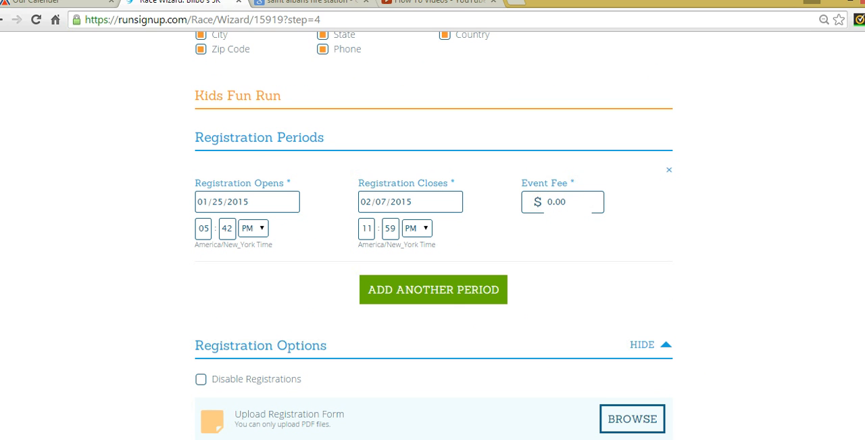
Examine the waiver options and enlarge the waiver text box to fit the full waiver wording
{"action": "scroll", "coordinate": [432, 270], "scroll_direction": "down", "scroll_amount": 4}
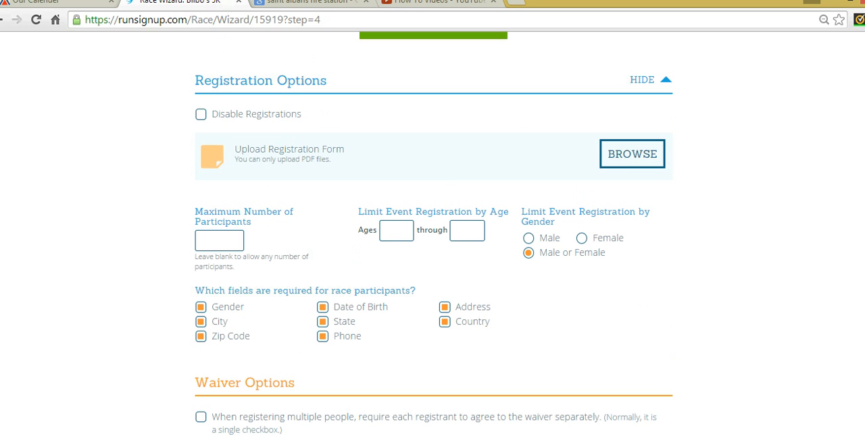
{"action": "scroll", "coordinate": [433, 270], "scroll_direction": "down", "scroll_amount": 4}
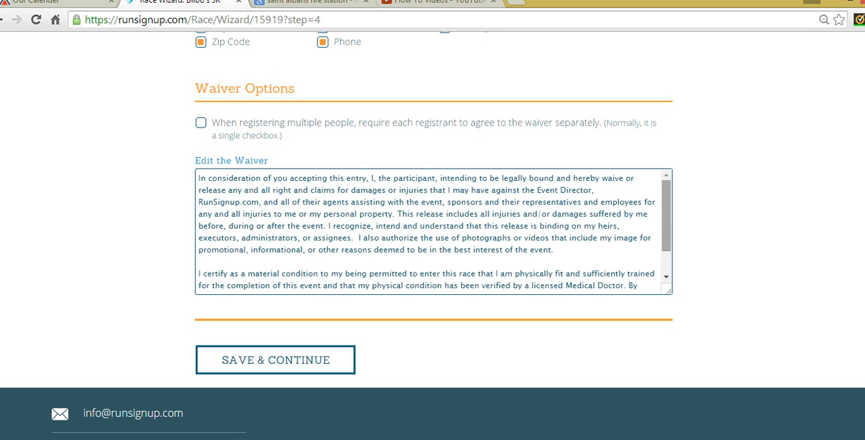
{"action": "scroll", "coordinate": [433, 231], "scroll_direction": "down", "scroll_amount": 1}
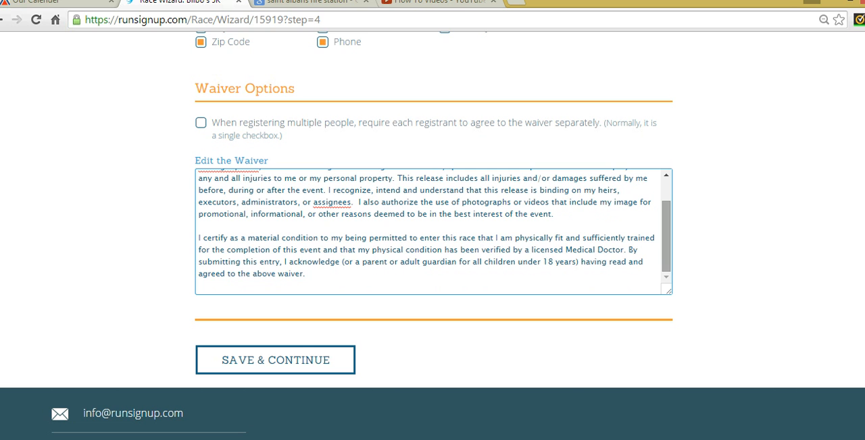
{"action": "left_click_drag", "start_coordinate": [666, 236], "coordinate": [666, 213]}
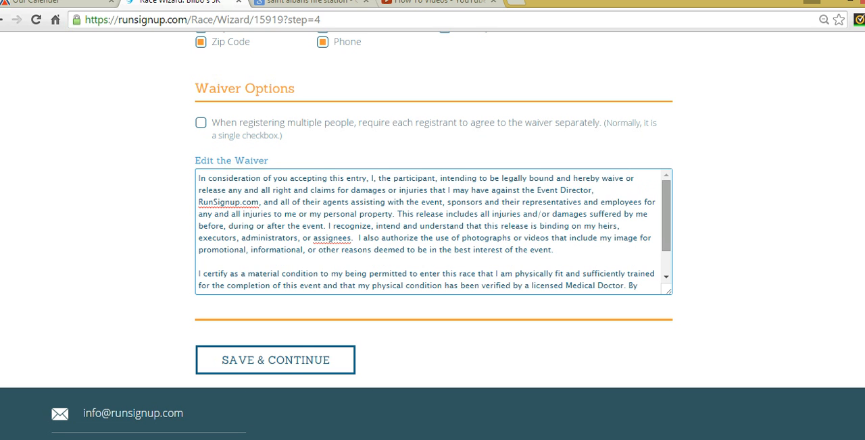
{"action": "left_click_drag", "start_coordinate": [669, 291], "coordinate": [668, 349]}
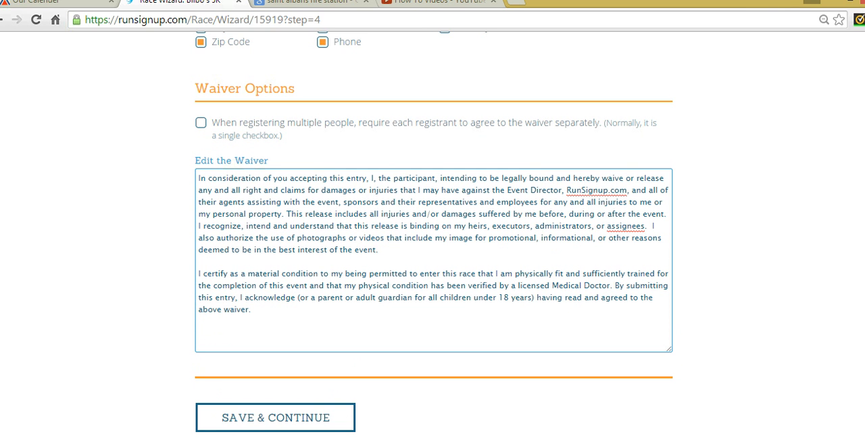
Highlight the whole waiver text, keep its wording, and save the registration settings to continue to the Giveaway stage
{"action": "left_click_drag", "start_coordinate": [270, 325], "coordinate": [192, 170]}
{"action": "left_click", "coordinate": [162, 175]}
{"action": "left_click_drag", "start_coordinate": [270, 320], "coordinate": [193, 173]}
{"action": "left_click", "coordinate": [200, 262]}
{"action": "left_click", "coordinate": [275, 417]}
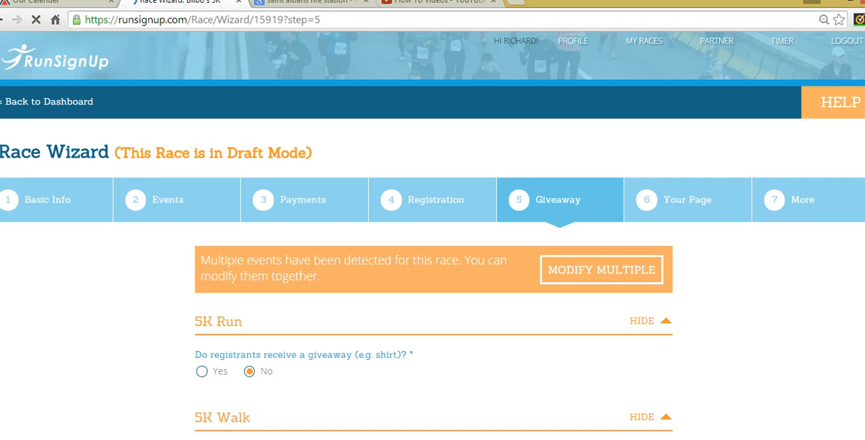